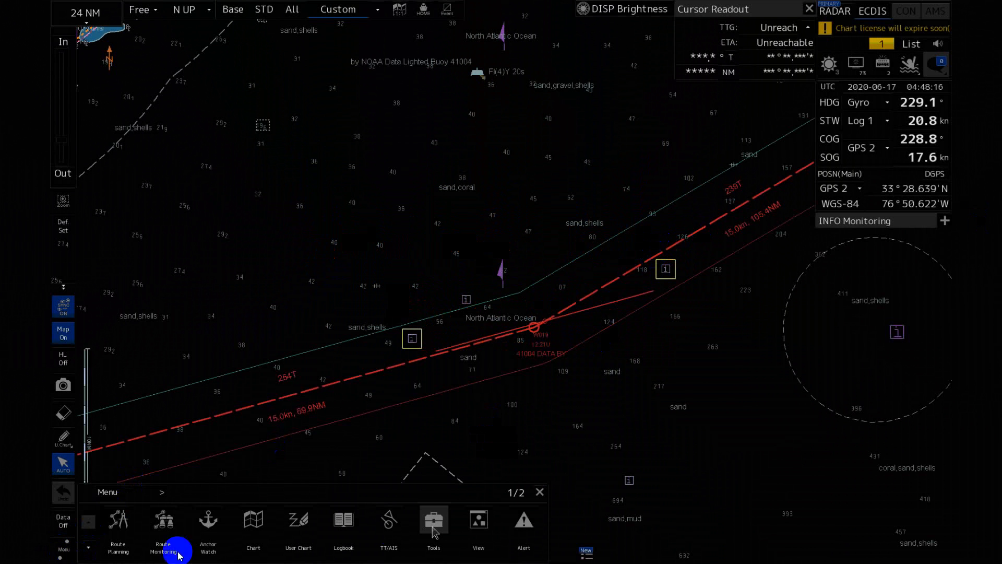
Open the manual position fix tool and set LOP 1 from the landmark at 33°27.257'N 76°56.654'W with bearing 259.8°.
{"action": "left_click", "coordinate": [432, 524]}
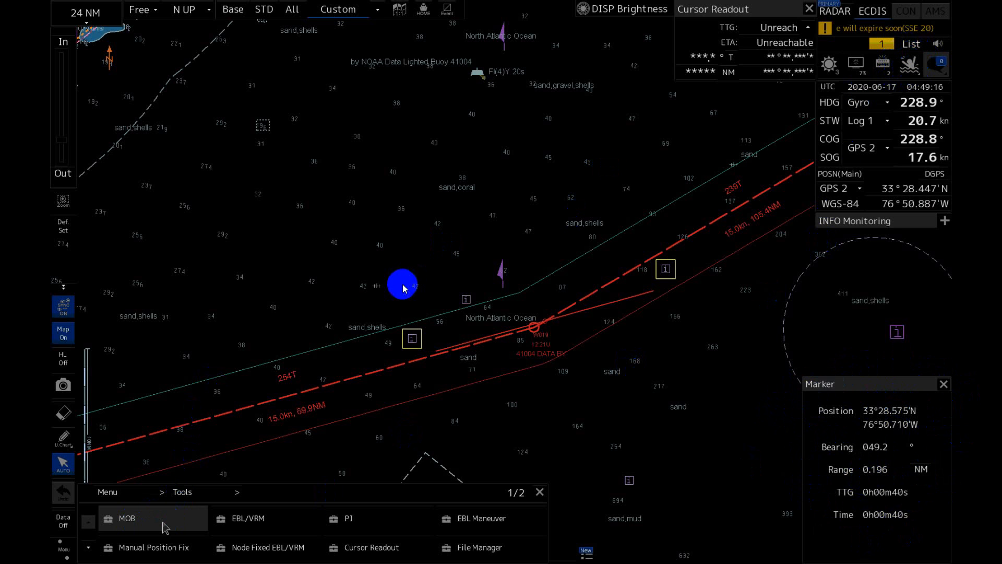
{"action": "left_click", "coordinate": [200, 546]}
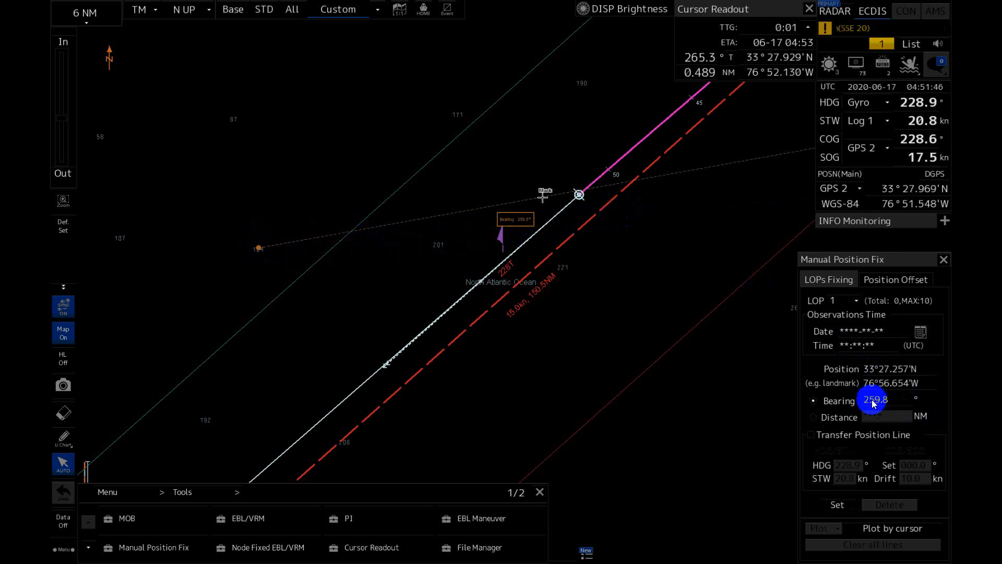
{"action": "left_click", "coordinate": [838, 504]}
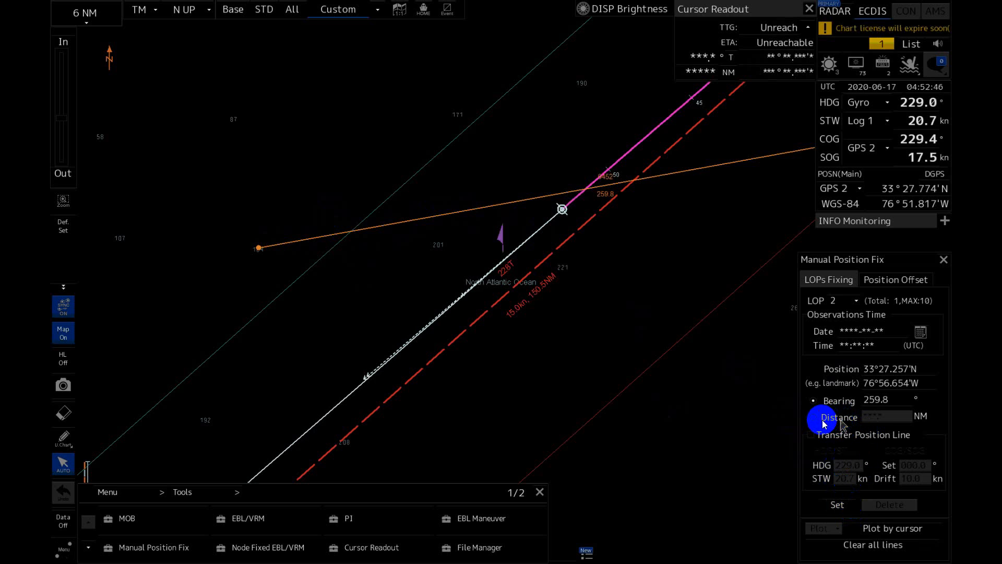
Set LOP 2 as a distance line of 4.46 NM from the landmark at 33°27.251'N 76°56.669'W.
{"action": "left_click", "coordinate": [815, 419]}
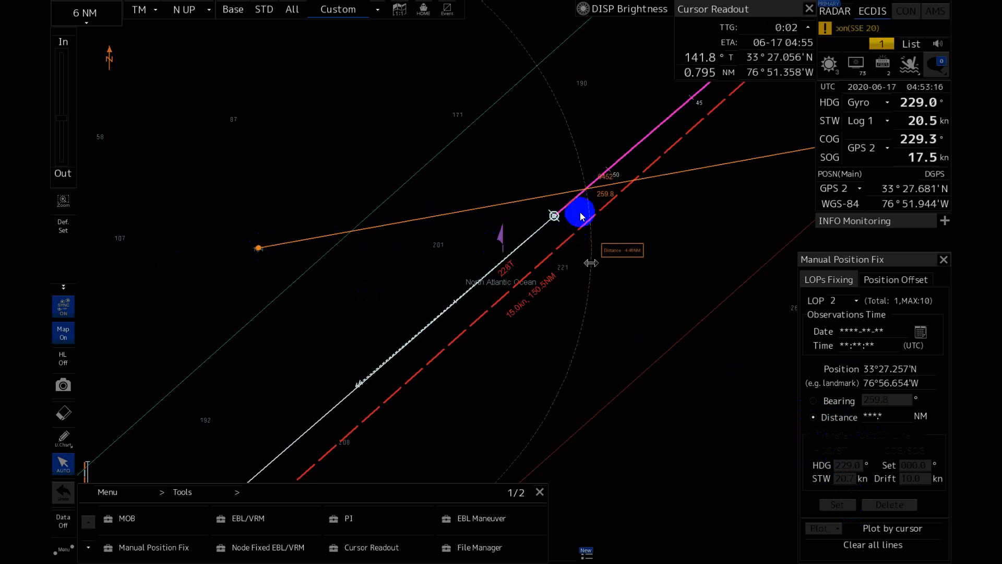
{"action": "left_click", "coordinate": [881, 417]}
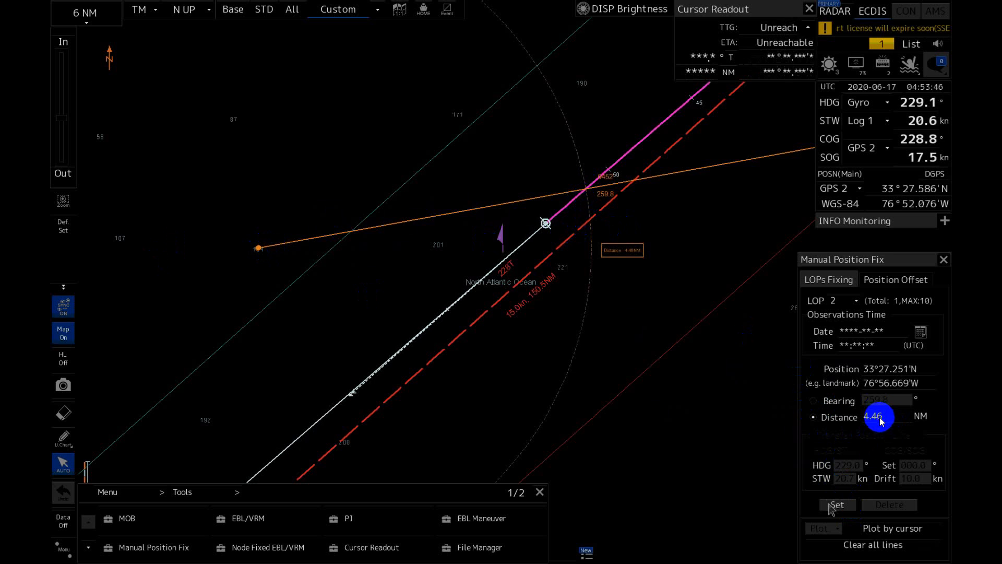
{"action": "left_click", "coordinate": [836, 506]}
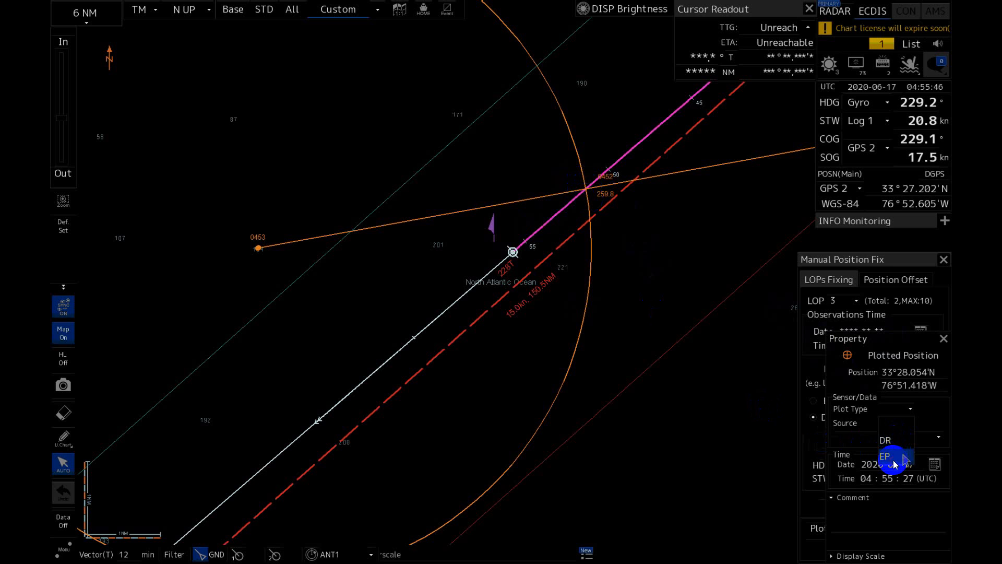
{"action": "left_click", "coordinate": [894, 461]}
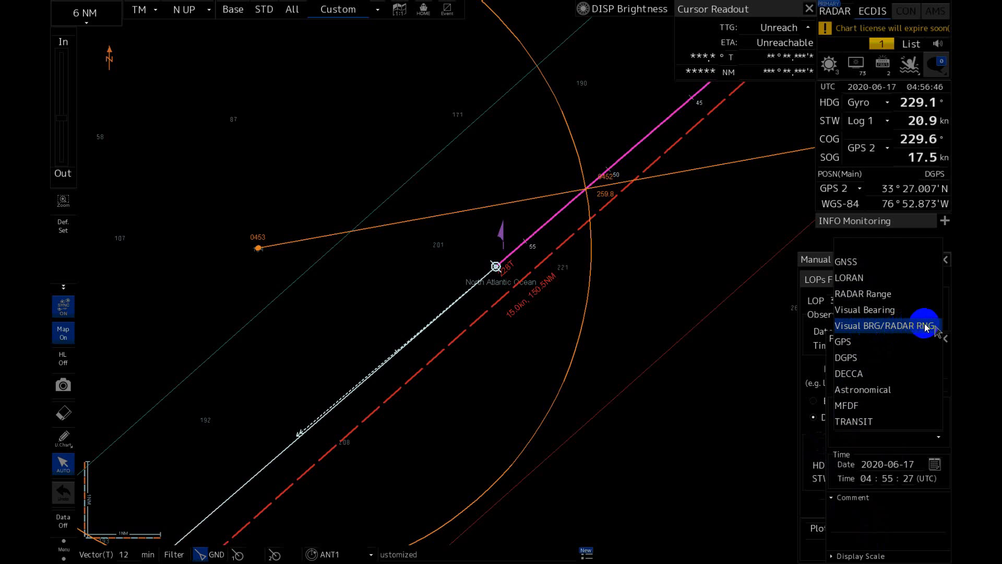
{"action": "left_click", "coordinate": [908, 333]}
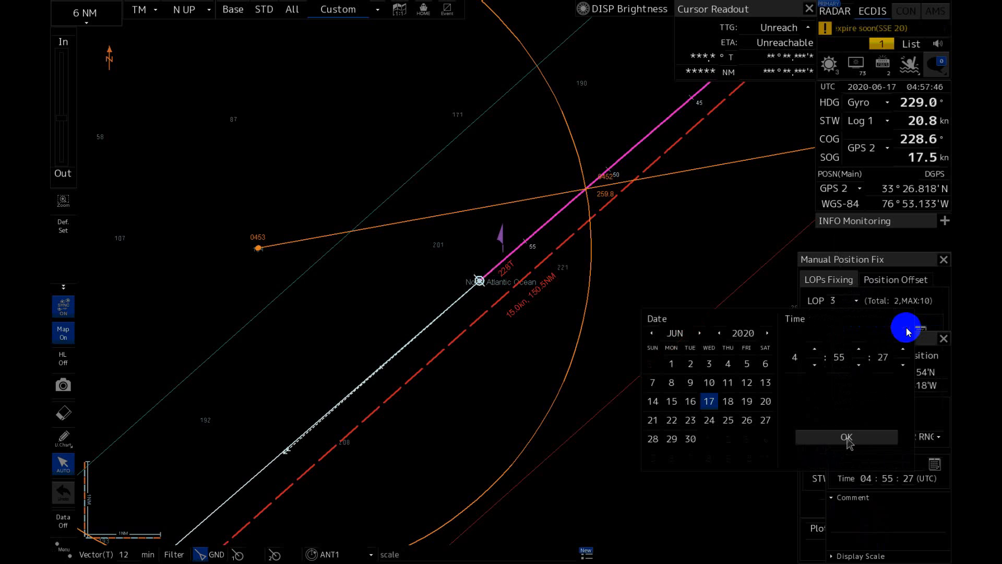
{"action": "left_click", "coordinate": [873, 440]}
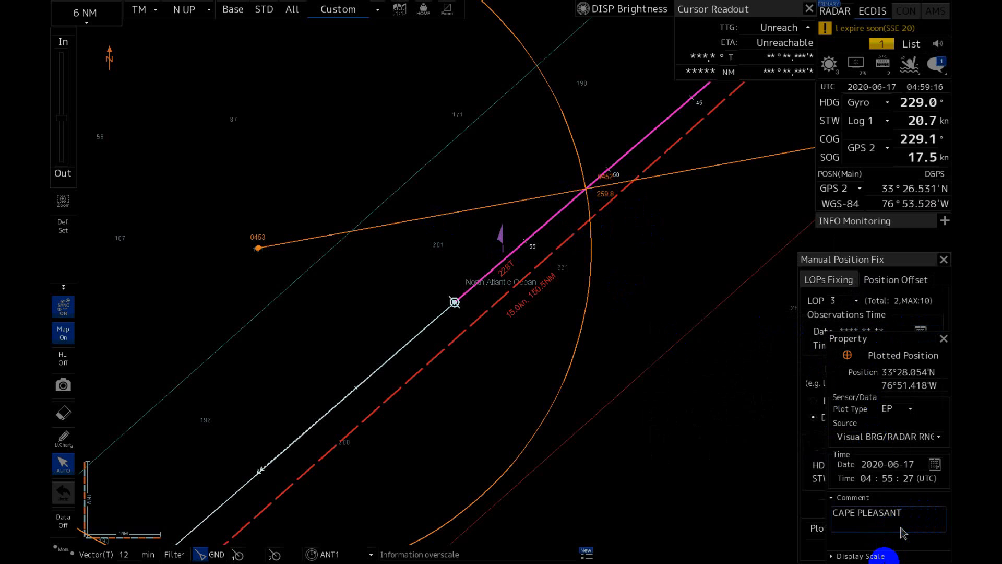
{"action": "left_click", "coordinate": [889, 557]}
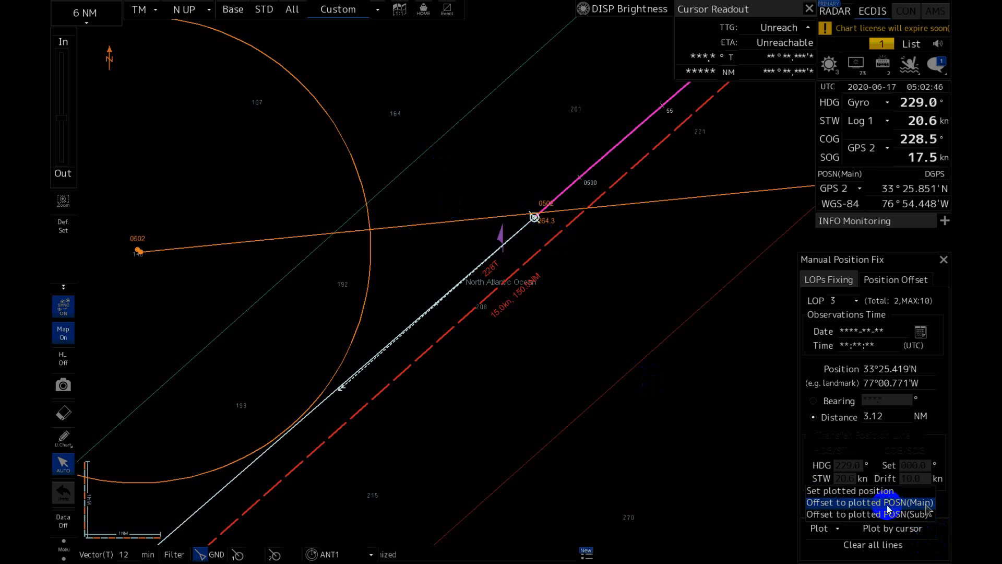
Offset the main position to the plotted position and clear all lines of position.
{"action": "left_click", "coordinate": [885, 502]}
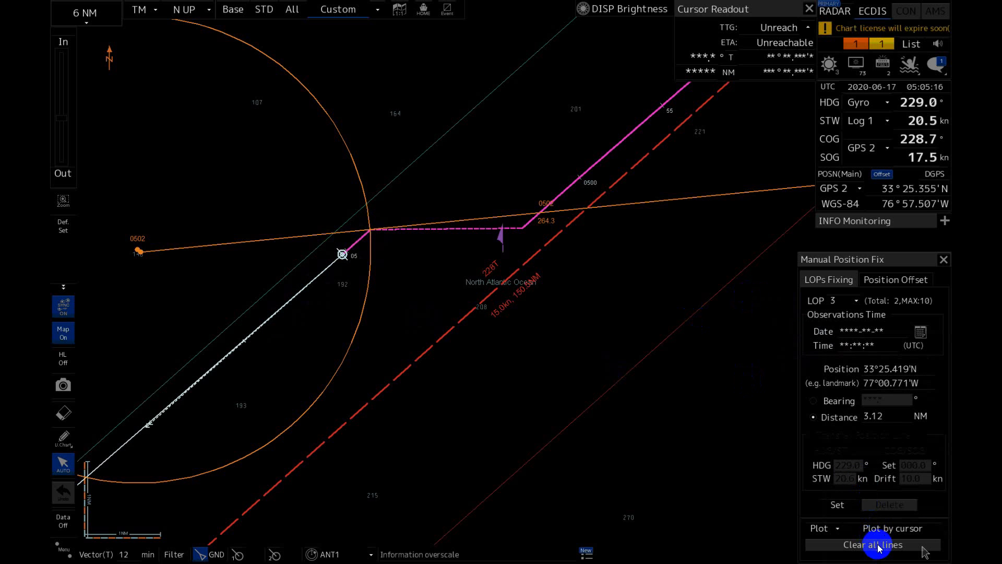
{"action": "left_click", "coordinate": [878, 545]}
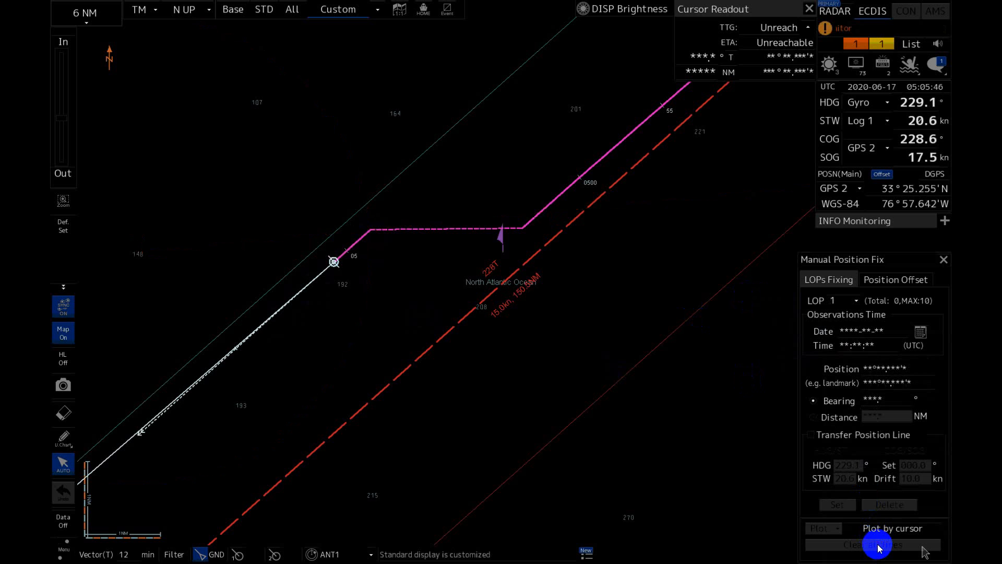
Clear the manual position offset applied to the main position.
{"action": "left_click", "coordinate": [901, 283]}
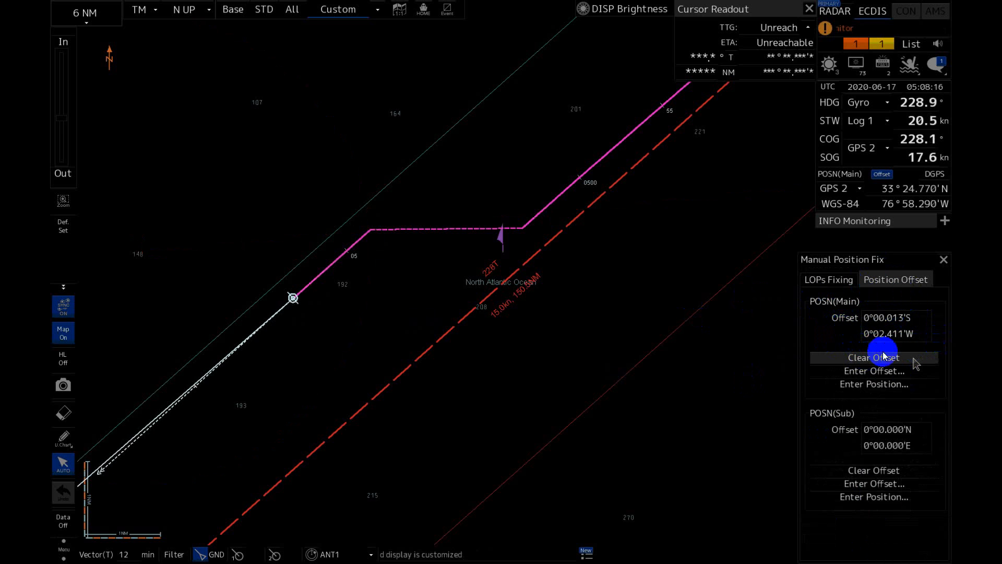
{"action": "left_click", "coordinate": [858, 359]}
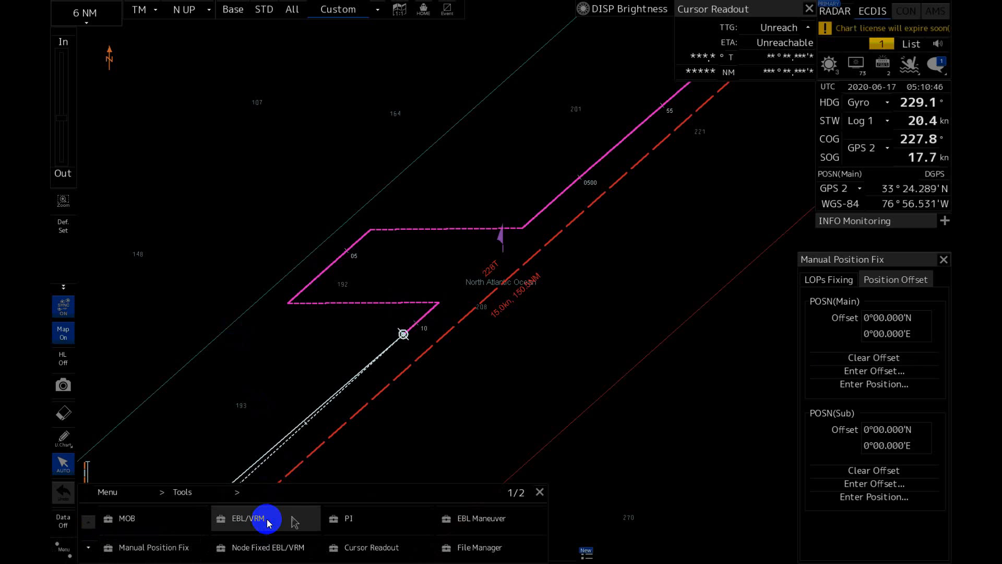
Open the EBL/VRM tool, switch the bearing reference to relative, and toggle the VRM range unit.
{"action": "left_click", "coordinate": [267, 518]}
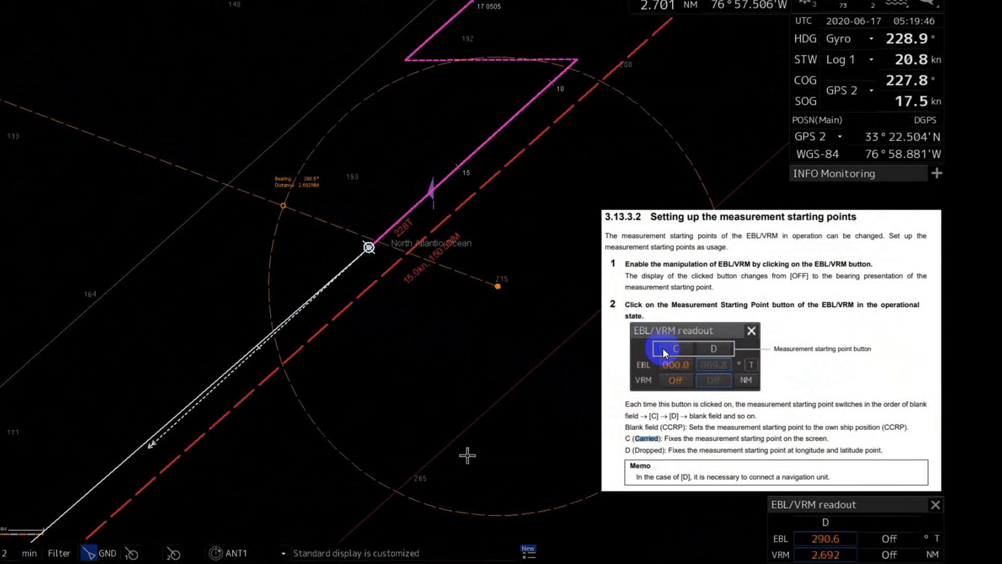
{"action": "left_click", "coordinate": [907, 527]}
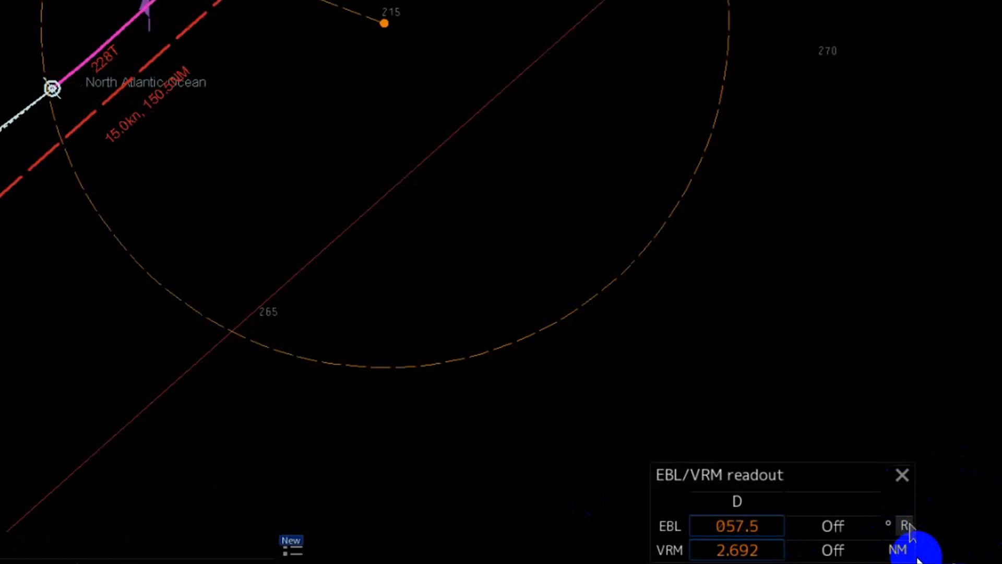
{"action": "left_click", "coordinate": [915, 555]}
{"action": "left_click", "coordinate": [913, 555]}
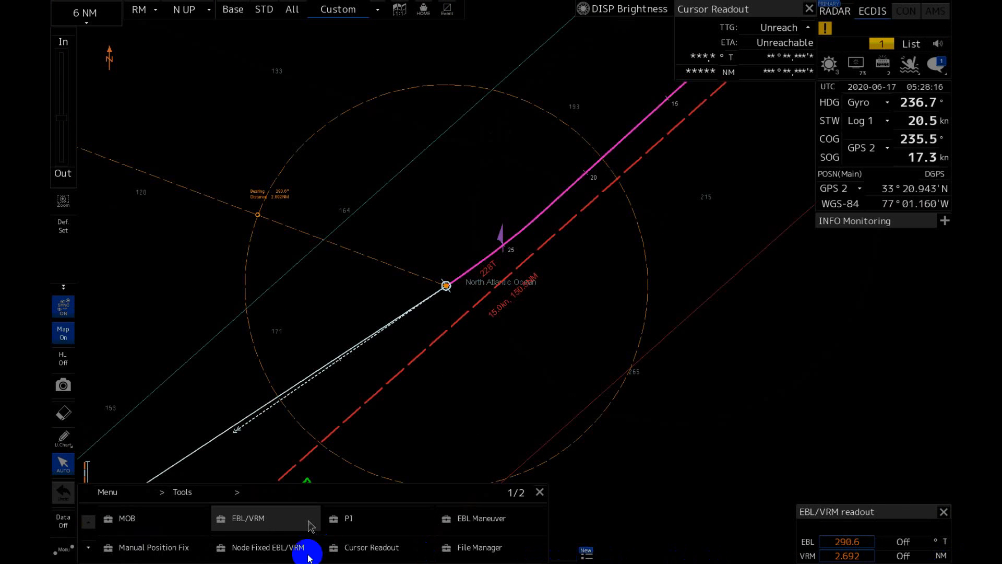
Open the Node Fixed EBL/VRM tool and turn on the node fixed EBL/VRM.
{"action": "left_click", "coordinate": [293, 548]}
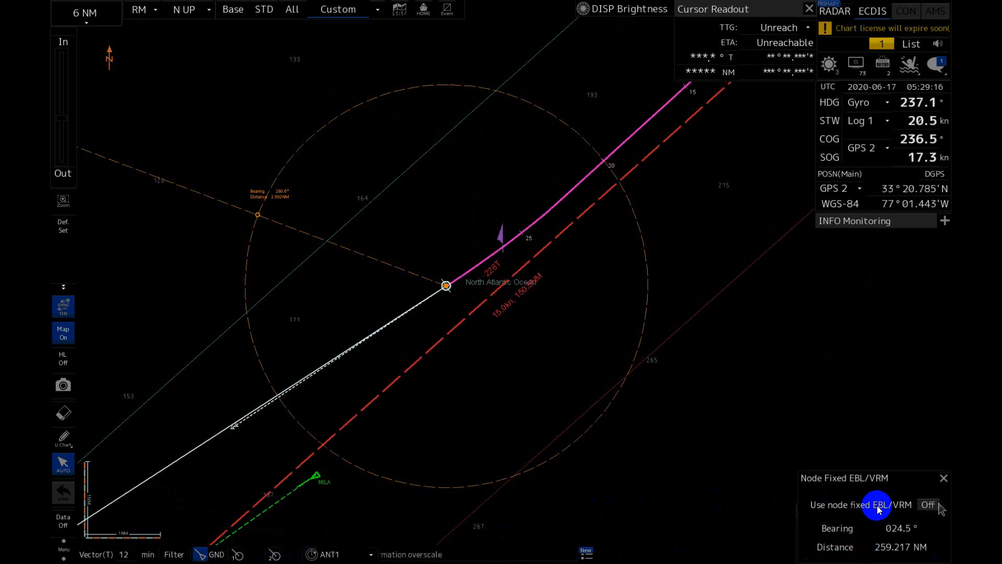
{"action": "left_click", "coordinate": [929, 505]}
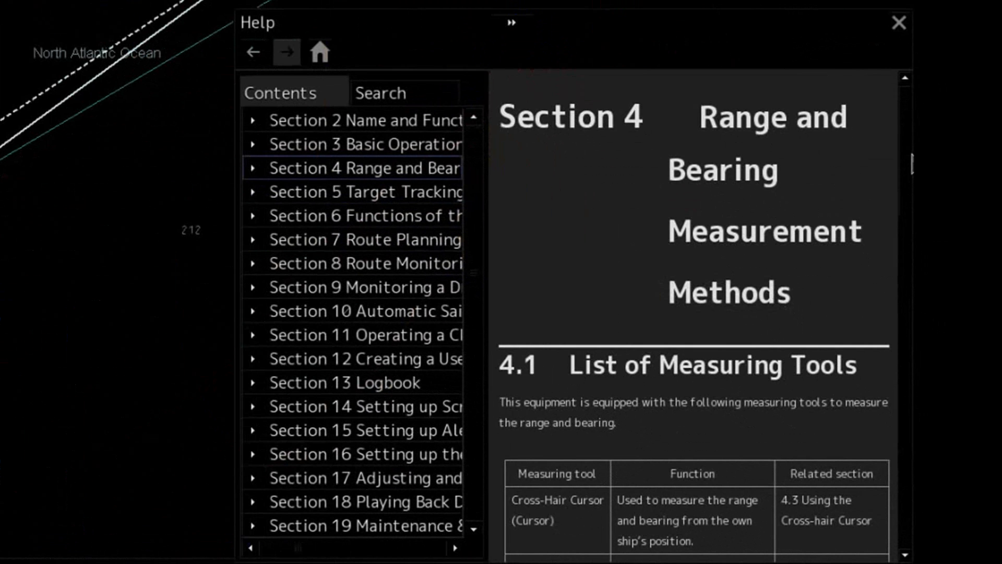
Read through the list of measuring tools in Section 4.1 of the help, down to the manual position fix entries.
{"action": "scroll", "coordinate": [901, 271], "scroll_direction": "down", "scroll_amount": 5}
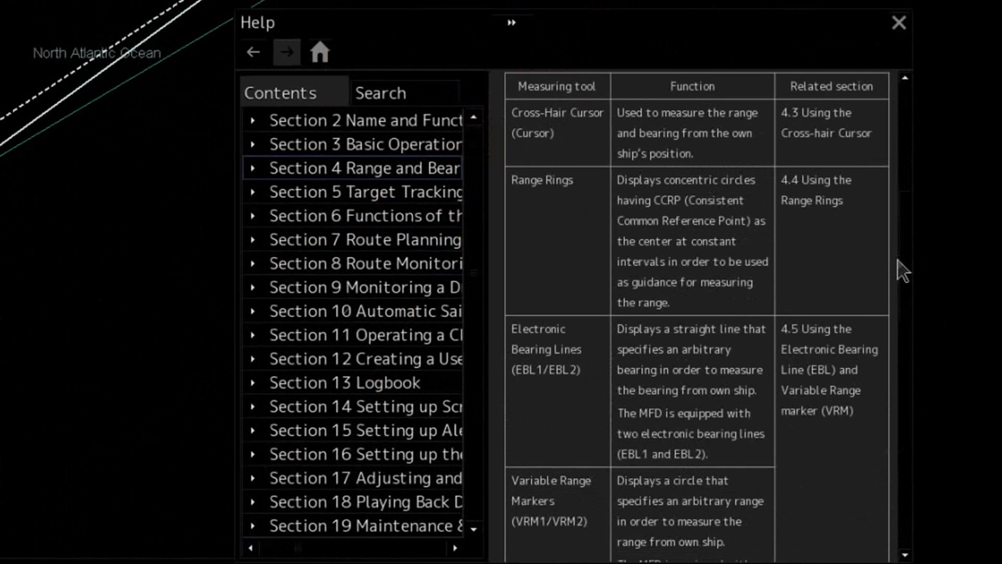
{"action": "left_click_drag", "start_coordinate": [902, 271], "coordinate": [908, 339]}
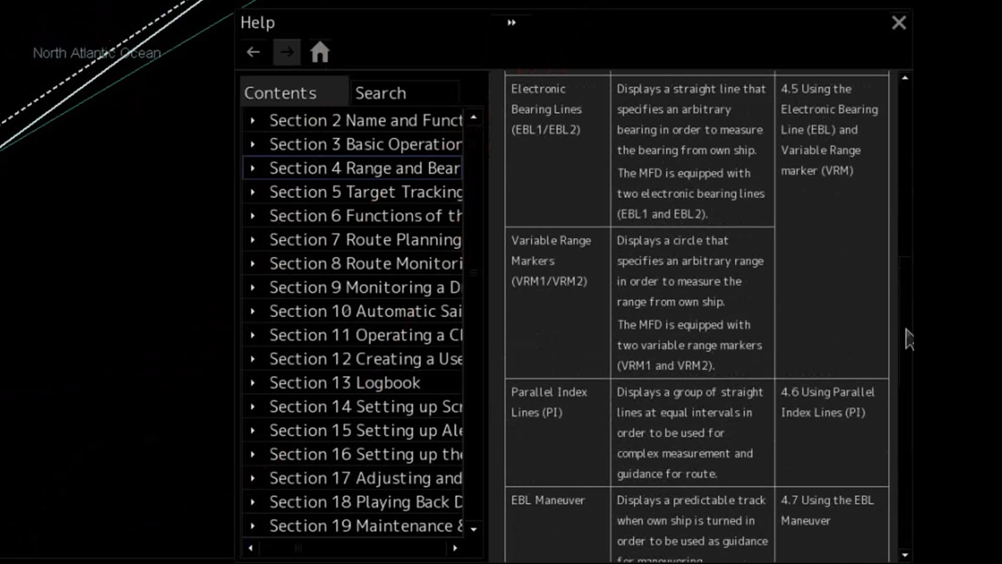
{"action": "left_click_drag", "start_coordinate": [908, 339], "coordinate": [908, 452]}
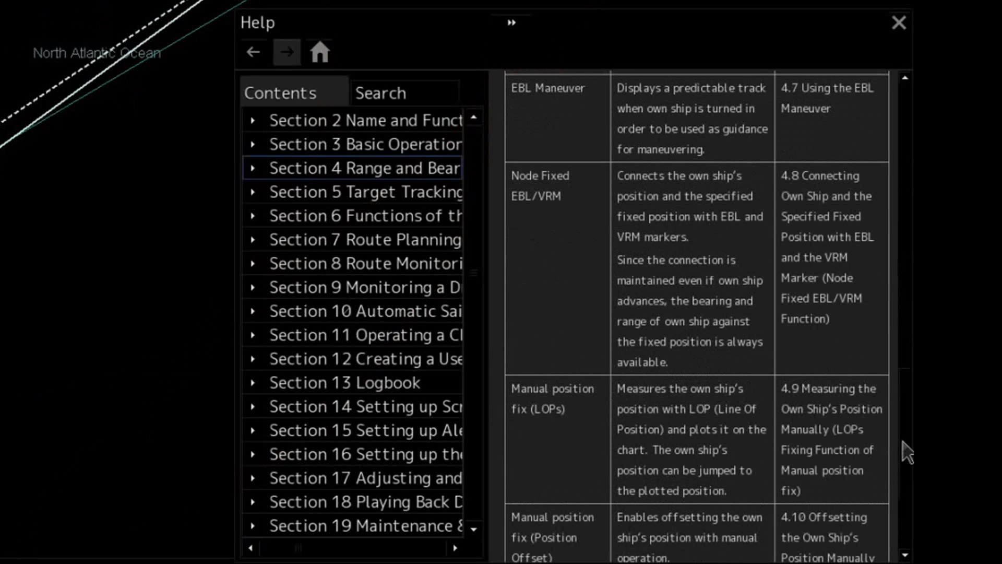
{"action": "left_click_drag", "start_coordinate": [907, 453], "coordinate": [906, 472]}
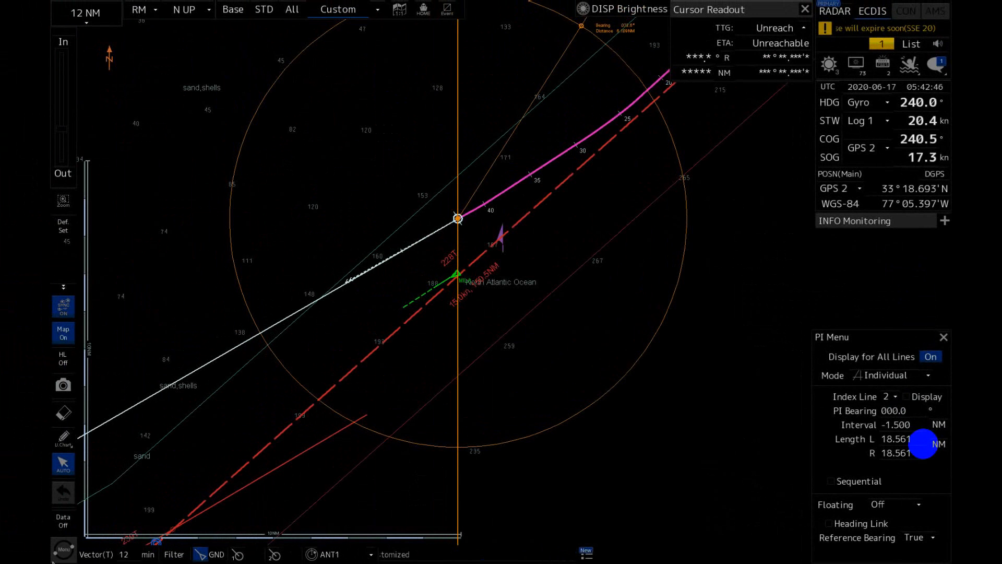
In Individual mode, display parallel index line 1 at about 228° with interval +3.00 NM and lengths L 4.00 and R 2.00 NM.
{"action": "left_click", "coordinate": [908, 376]}
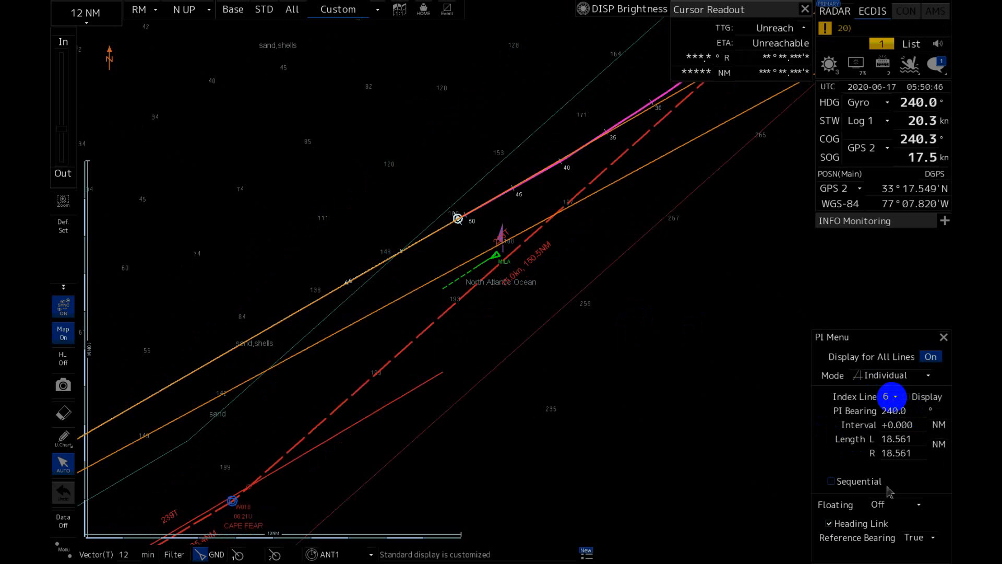
{"action": "left_click", "coordinate": [896, 396]}
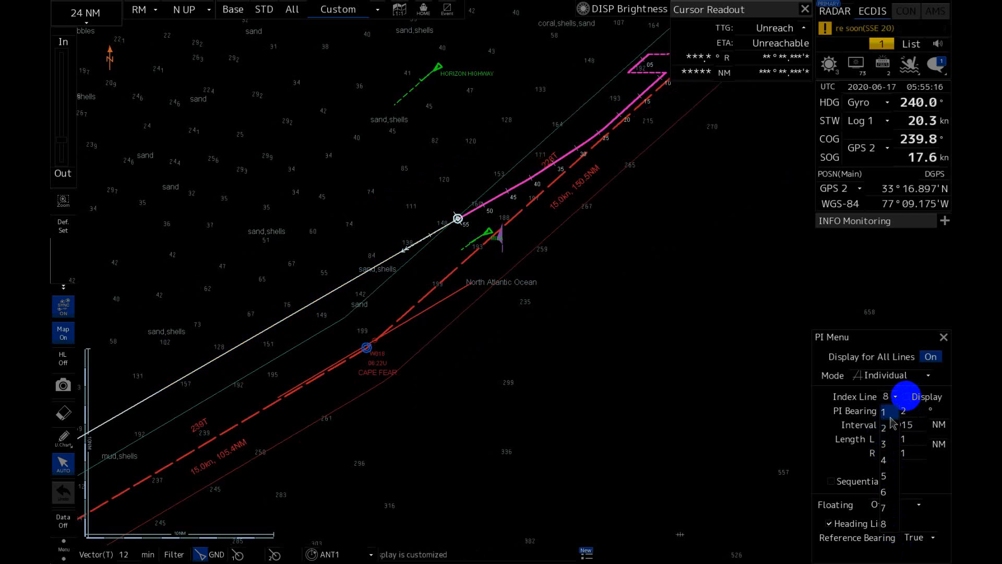
{"action": "left_click", "coordinate": [887, 412]}
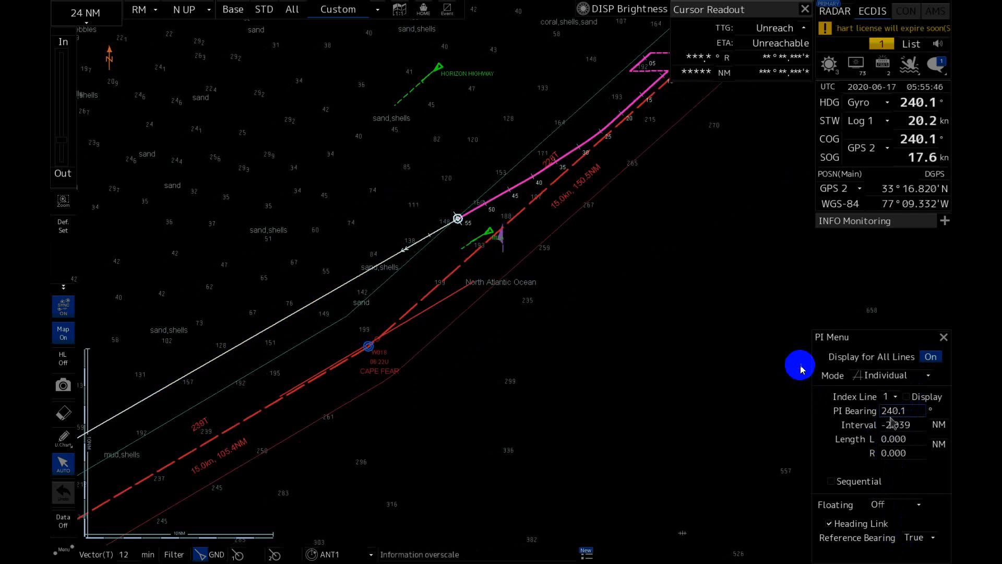
{"action": "left_click", "coordinate": [895, 425]}
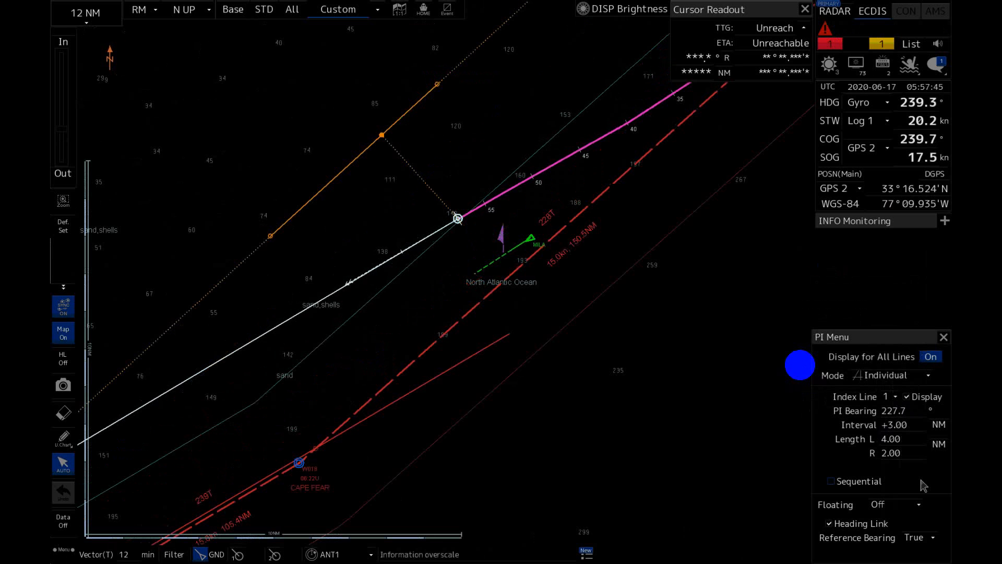
Display parallel index line 2 with lengths L 5.56 NM and R 4.56 NM, and toggle the display of index line 1.
{"action": "left_click", "coordinate": [895, 396]}
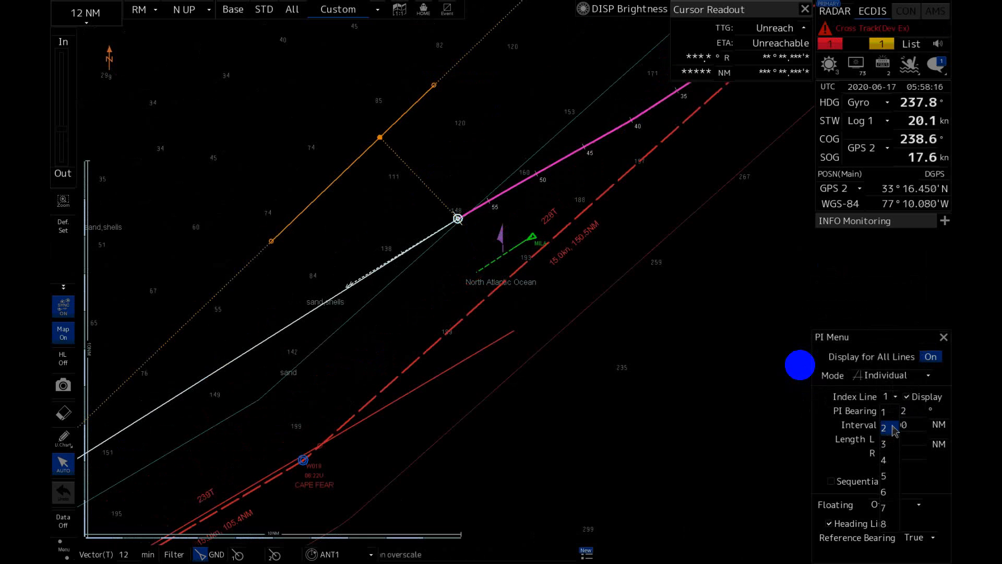
{"action": "left_click", "coordinate": [893, 428]}
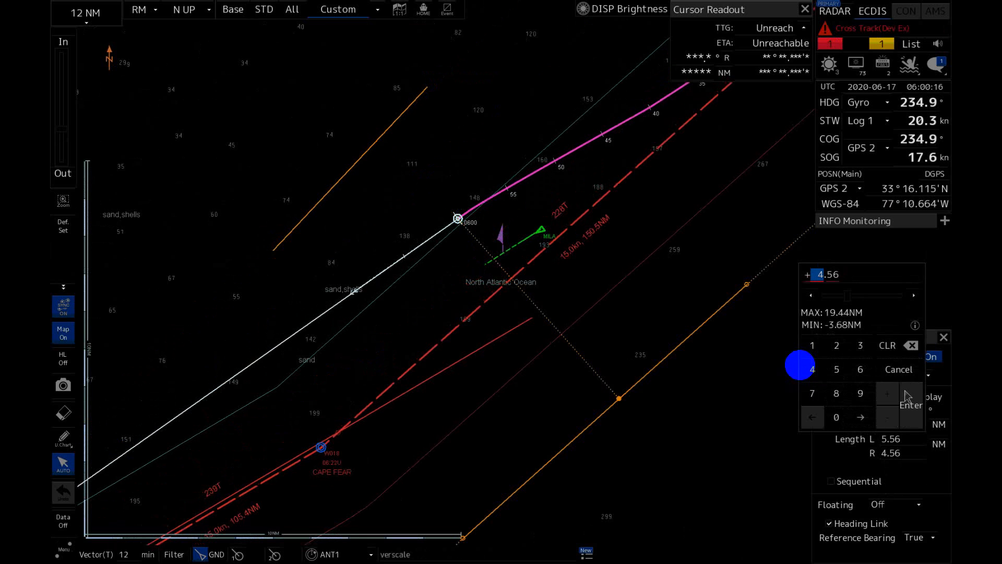
{"action": "left_click", "coordinate": [907, 397]}
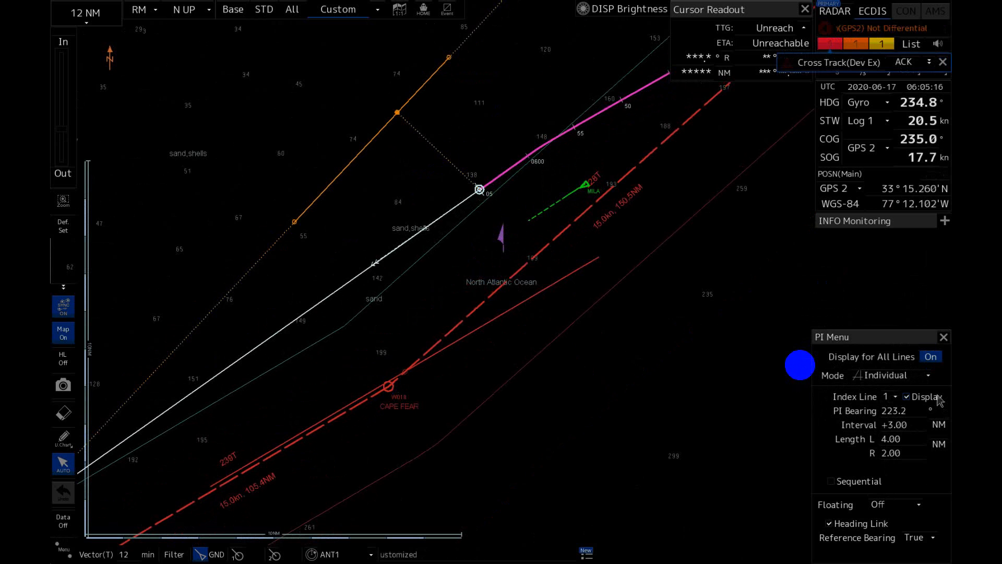
{"action": "left_click", "coordinate": [939, 398]}
Display parallel index group 2 in Track mode with bearing 228.1° and interval +5.26 NM.
{"action": "left_click", "coordinate": [894, 397]}
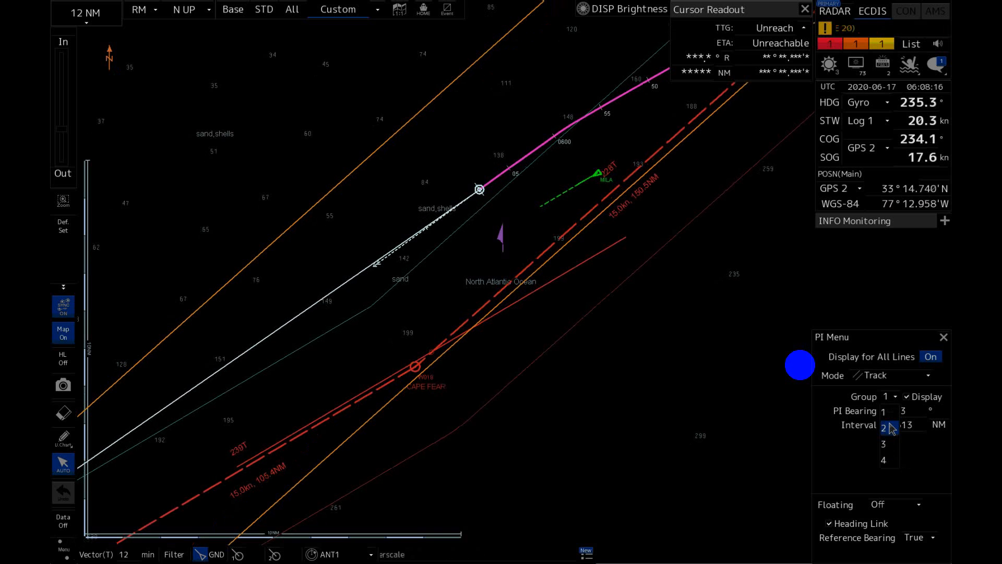
{"action": "left_click", "coordinate": [891, 428]}
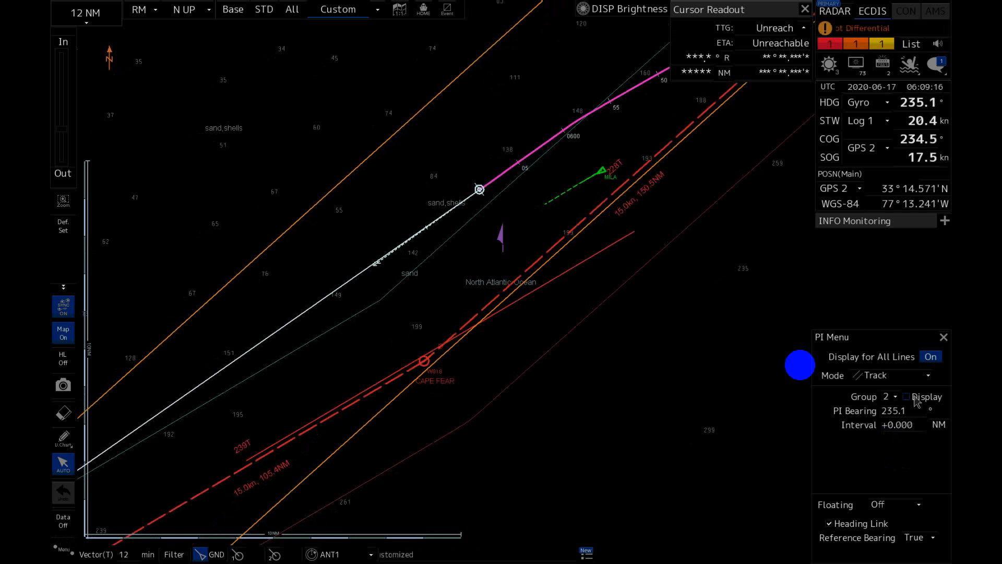
{"action": "left_click", "coordinate": [915, 398]}
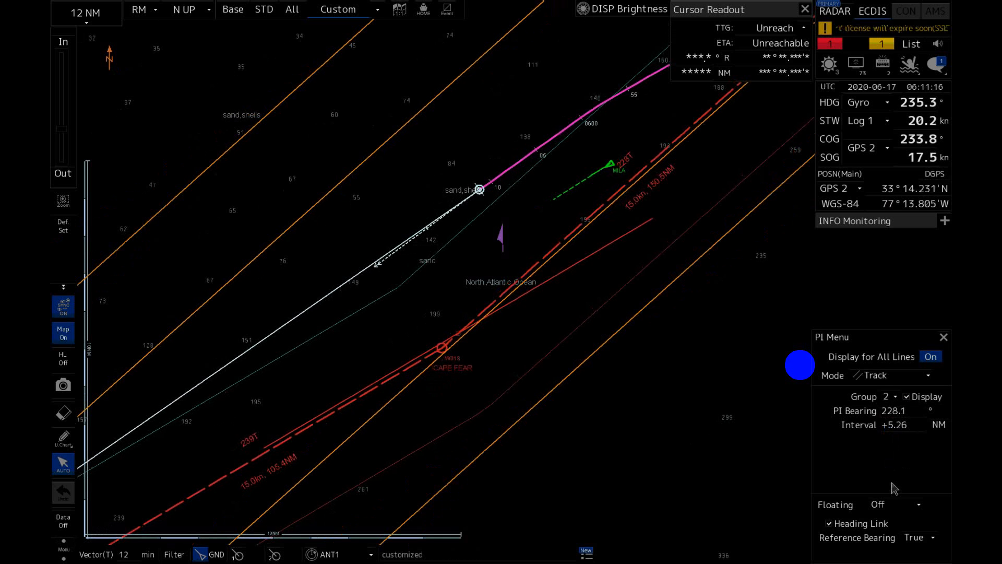
Select parallel index group 3 in Track mode and toggle its display.
{"action": "left_click", "coordinate": [890, 396]}
{"action": "left_click", "coordinate": [888, 444]}
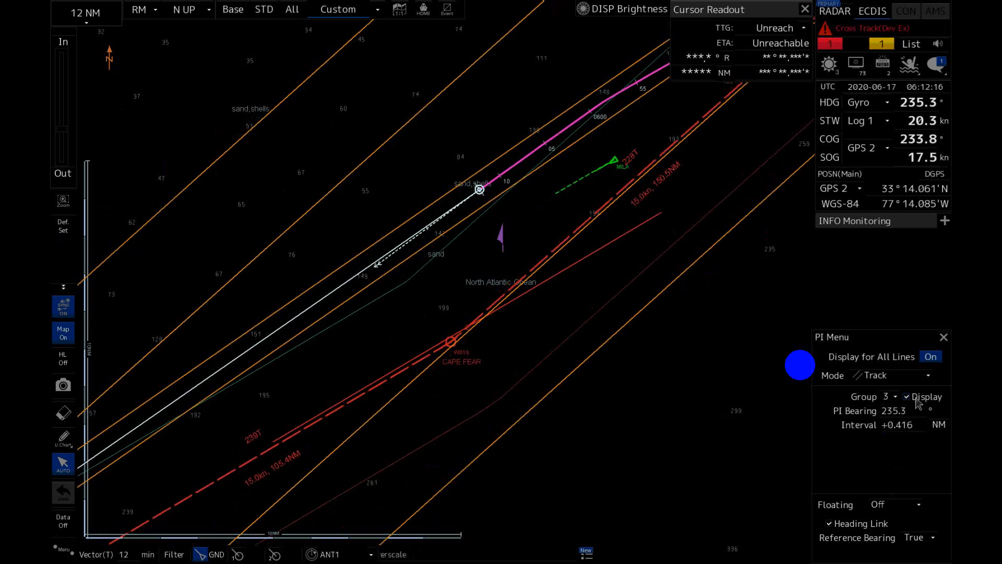
{"action": "left_click", "coordinate": [940, 398]}
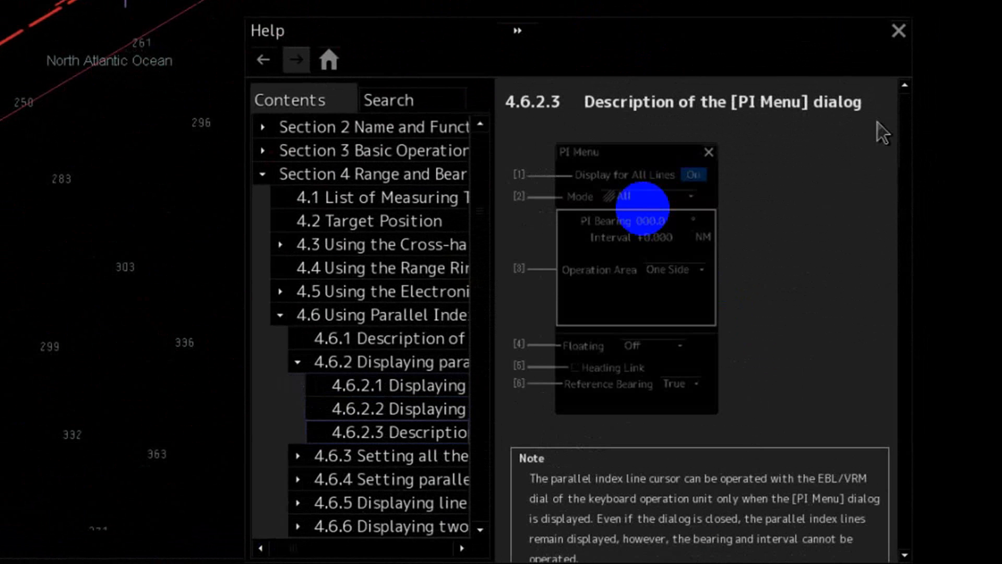
Examine help section 4.6.2.3 on the PI Menu dialog, from Display for All Lines through the Floating and Heading Link settings.
{"action": "scroll", "coordinate": [878, 123], "scroll_direction": "down", "scroll_amount": 5}
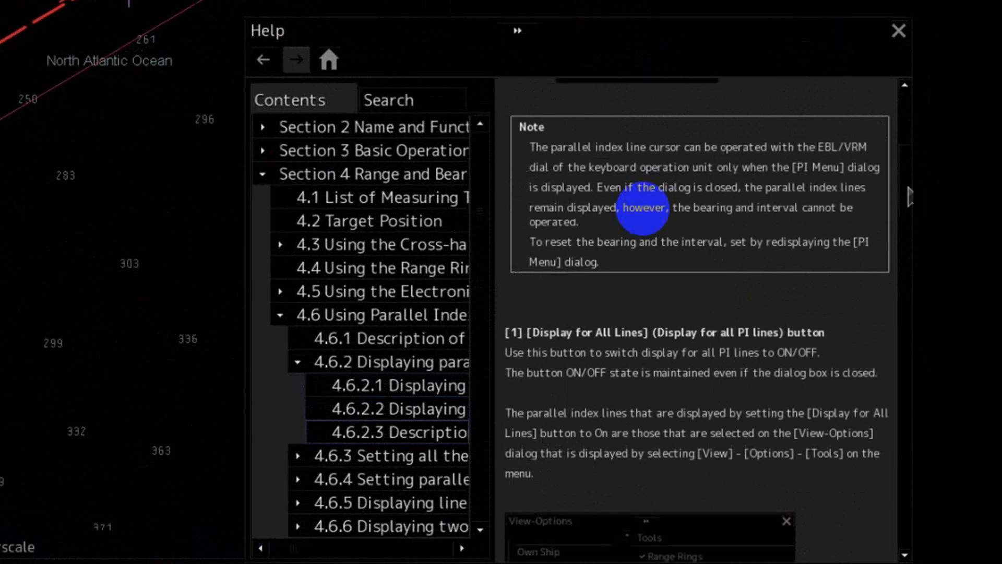
{"action": "left_click_drag", "start_coordinate": [908, 186], "coordinate": [907, 225]}
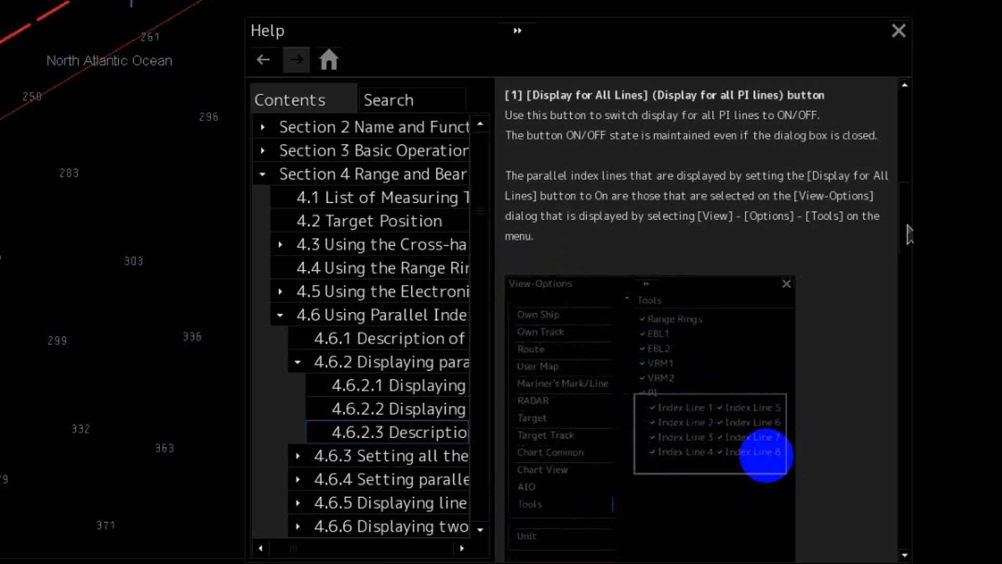
{"action": "scroll", "coordinate": [766, 454], "scroll_direction": "down", "scroll_amount": 8}
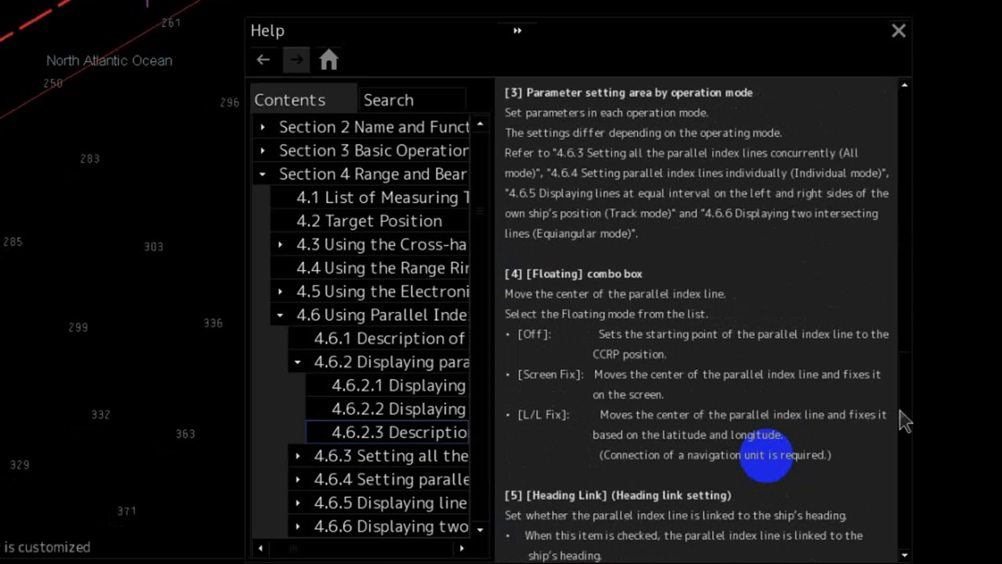
{"action": "left_click_drag", "start_coordinate": [900, 411], "coordinate": [898, 475]}
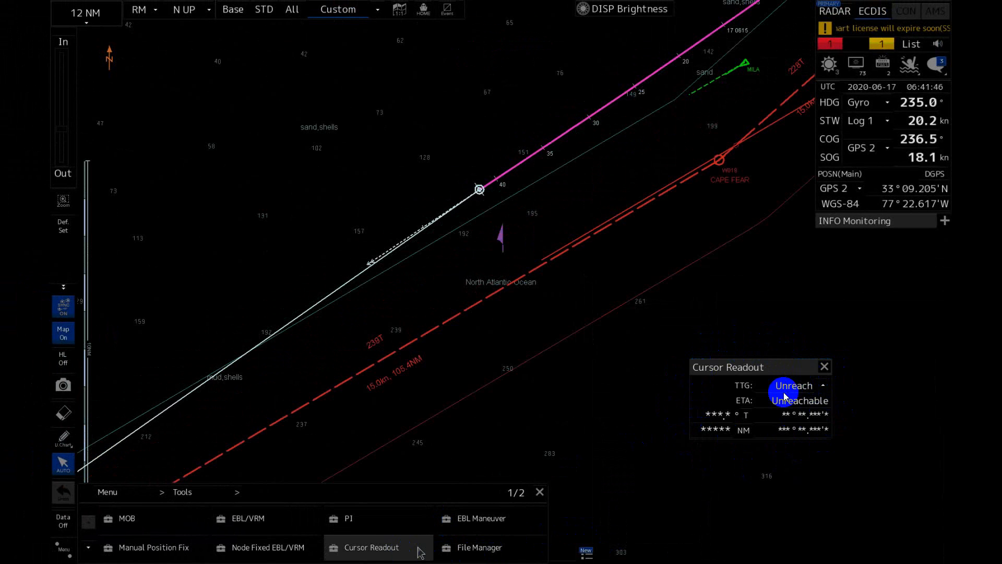
Expand the Cursor Readout and set its distance unit to NM with the cursor mode From Own Ship.
{"action": "left_click", "coordinate": [823, 385]}
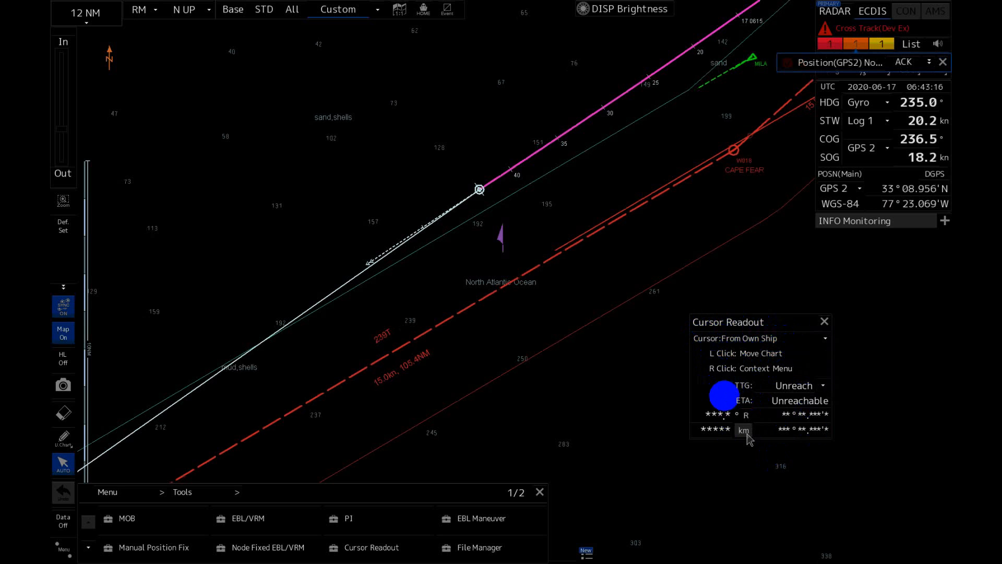
{"action": "left_click", "coordinate": [745, 431]}
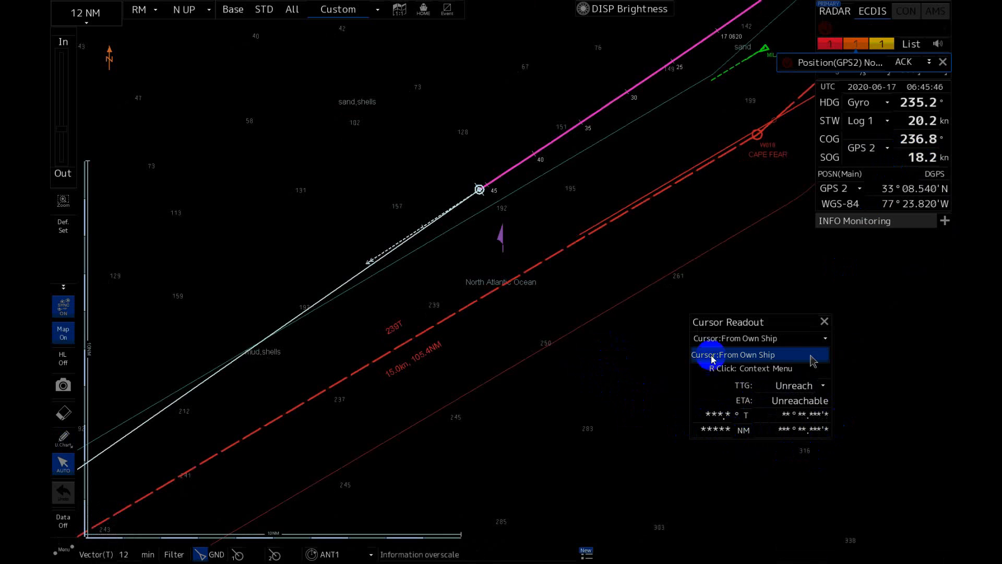
{"action": "left_click", "coordinate": [773, 360]}
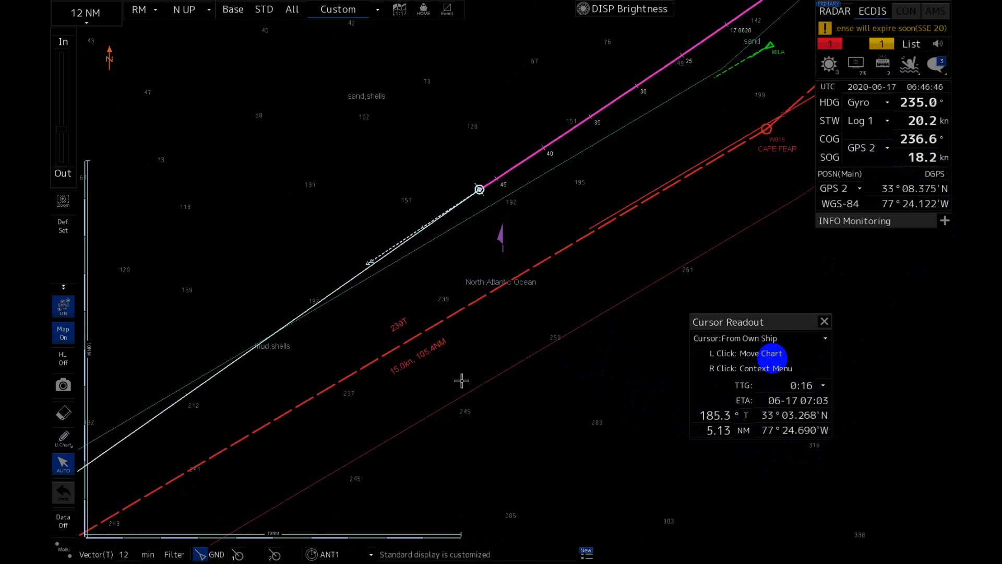
Run Cursor Pick on an open-water chart point southeast of the 239T route leg.
{"action": "right_click", "coordinate": [547, 378]}
{"action": "mouse_move", "coordinate": [645, 415]}
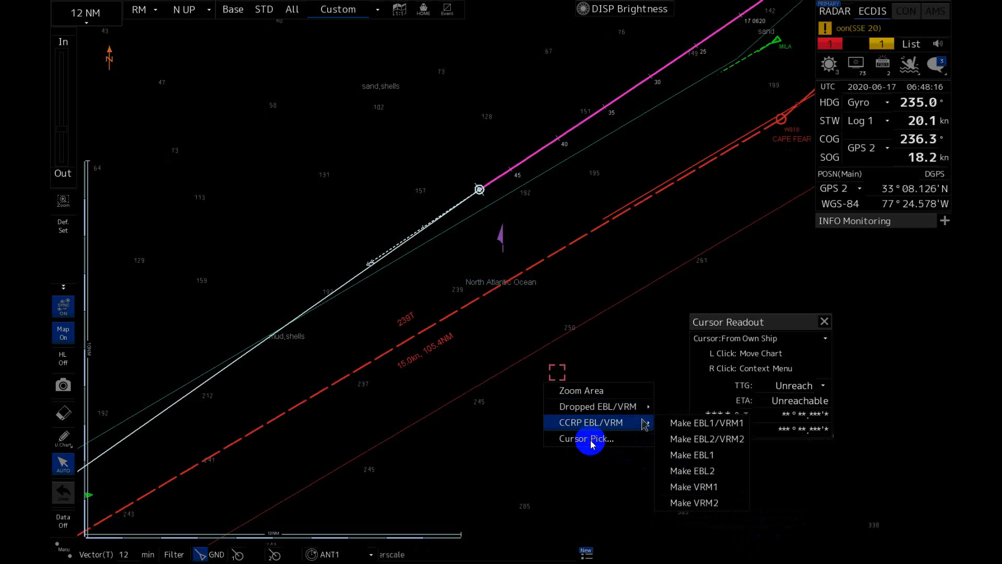
{"action": "left_click", "coordinate": [591, 443]}
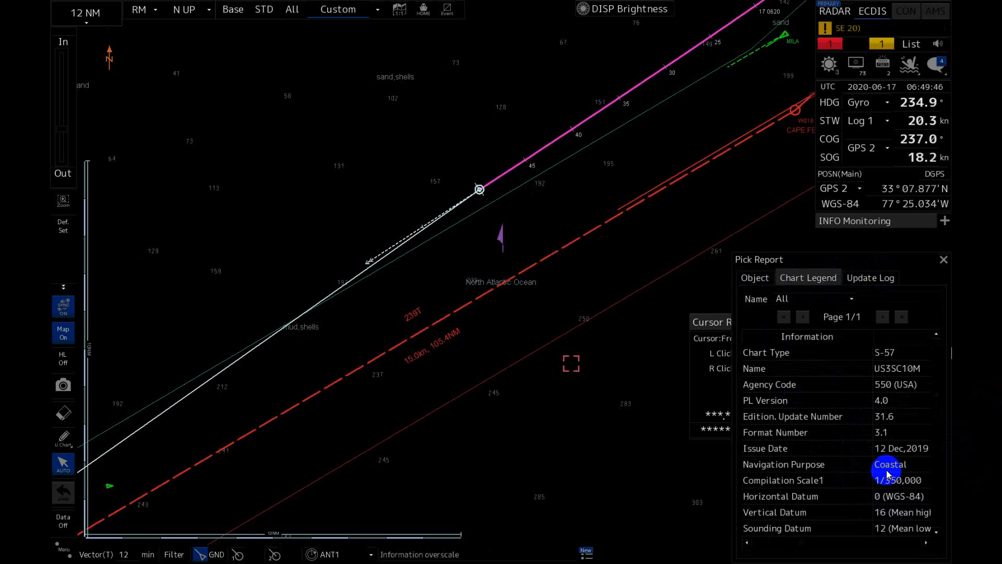
Examine the Data Quality Indicator in the pick report's chart legend, and the Geometric Primitives filter for the picked objects.
{"action": "scroll", "coordinate": [888, 473], "scroll_direction": "down", "scroll_amount": 3}
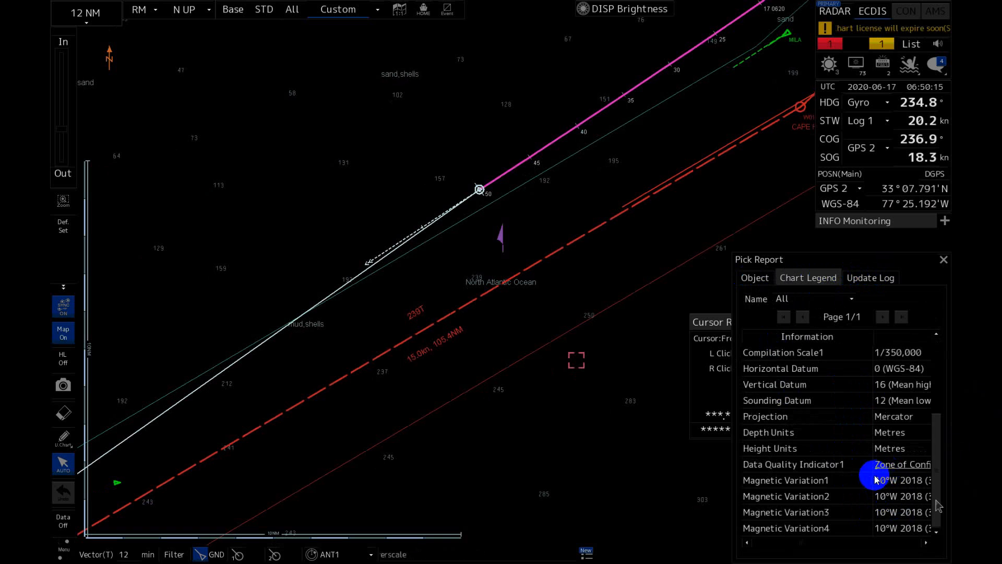
{"action": "left_click", "coordinate": [900, 466]}
{"action": "left_click", "coordinate": [901, 466]}
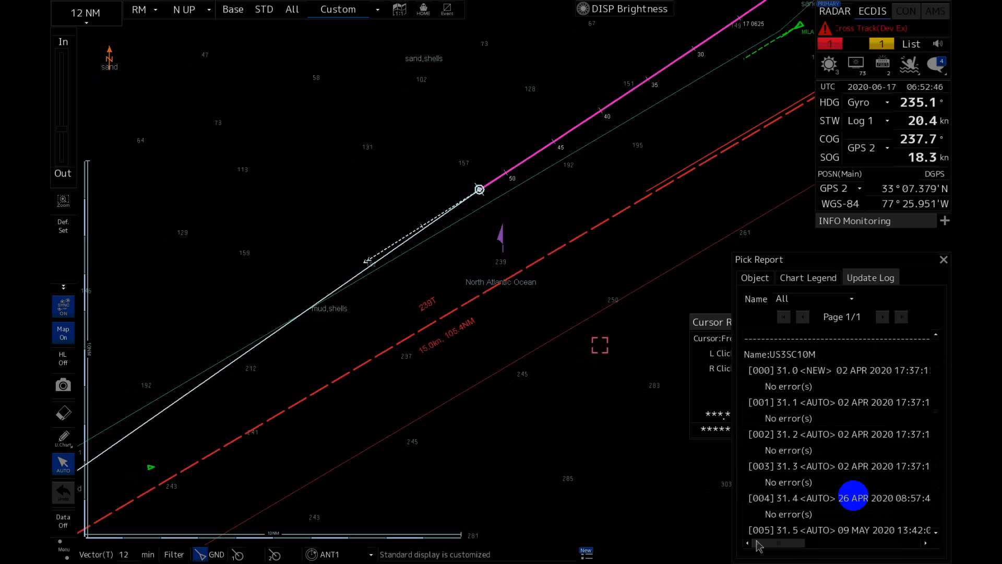
{"action": "left_click", "coordinate": [753, 281]}
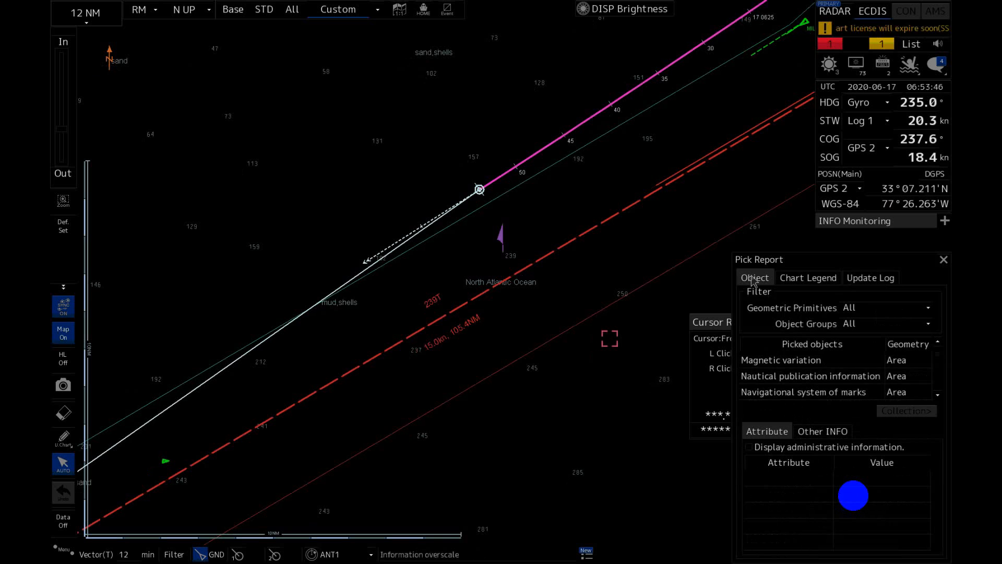
{"action": "left_click", "coordinate": [871, 309]}
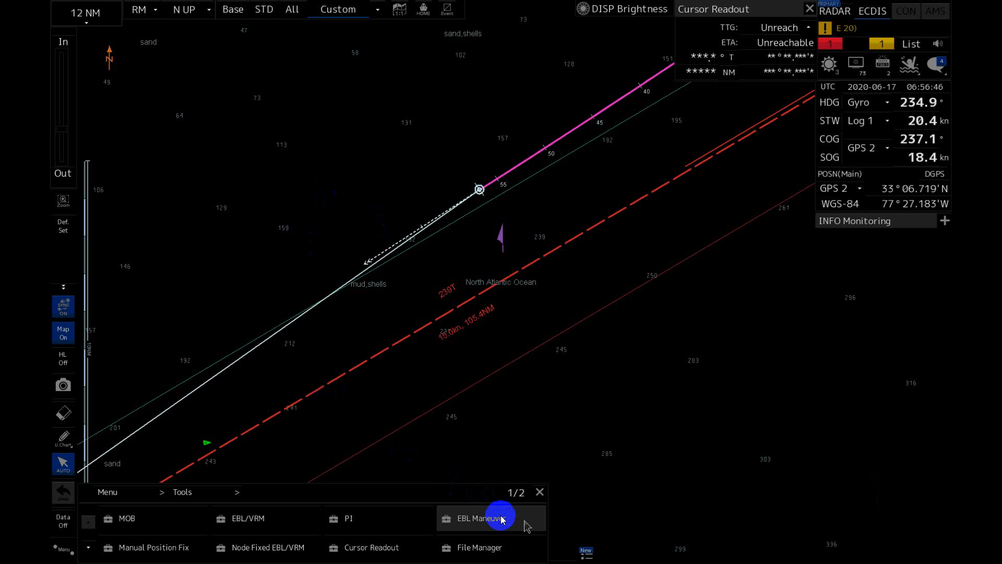
Open the EBL Maneuver tool.
{"action": "left_click", "coordinate": [501, 518]}
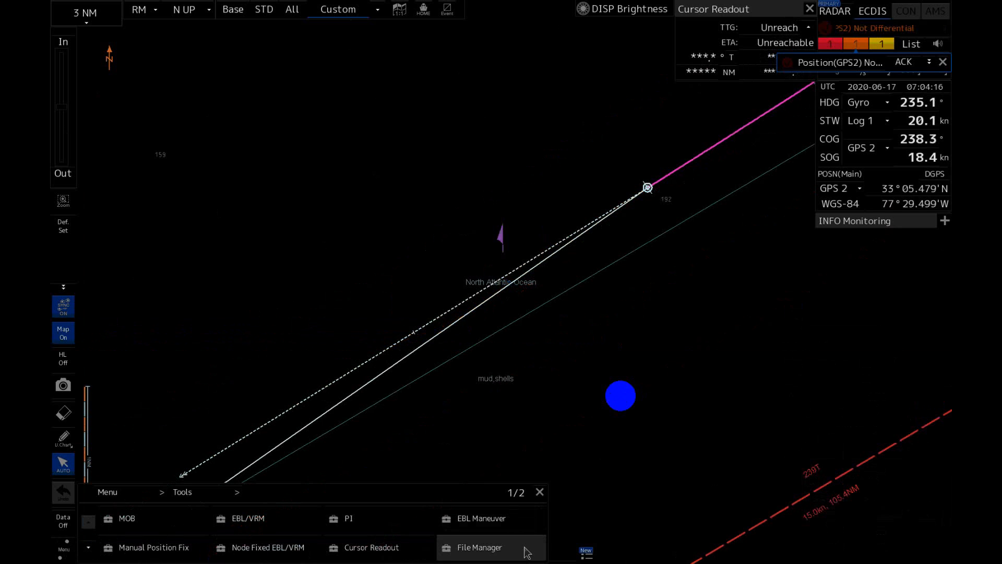
Open the File Manager and select No.1 ECDIS as the second drive for route files.
{"action": "left_click", "coordinate": [527, 552]}
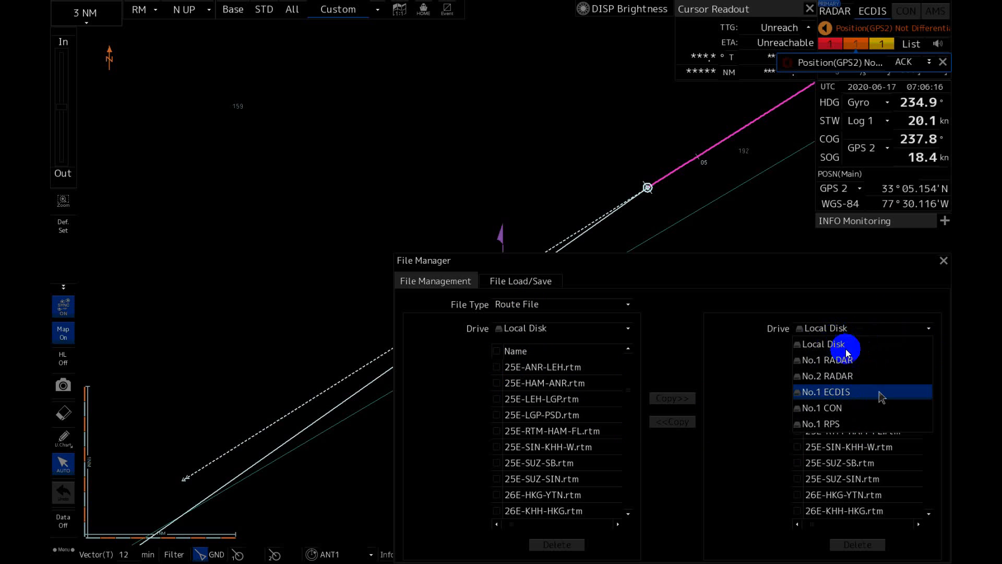
{"action": "left_click", "coordinate": [881, 397]}
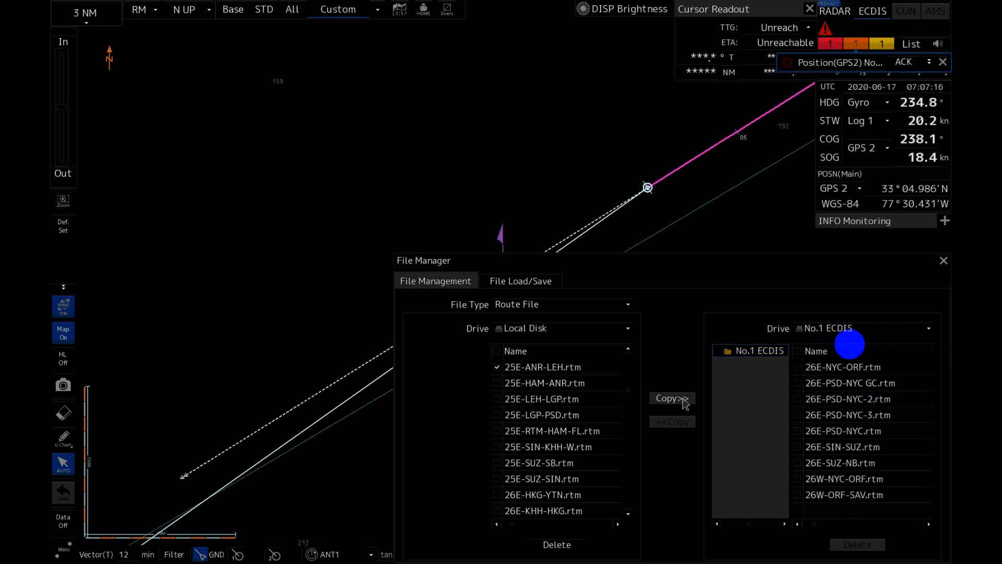